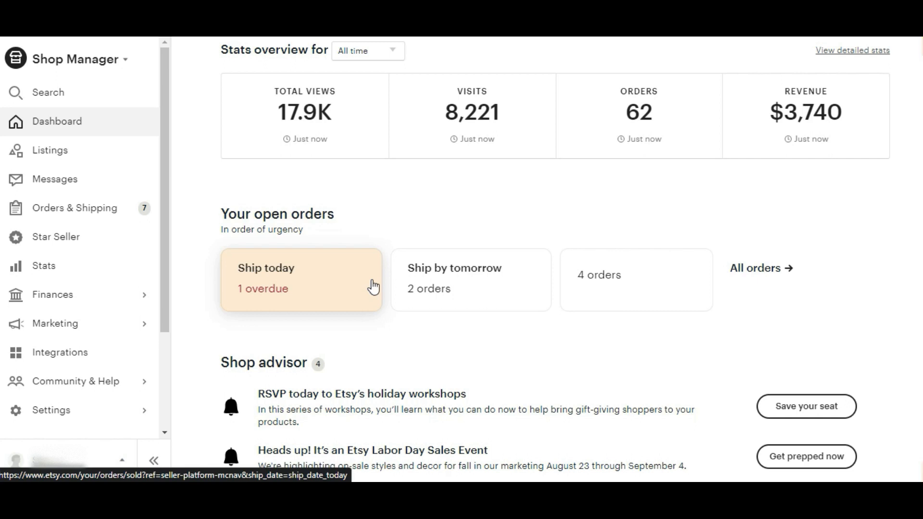
# Step: Show the stats overview for the last 30 days
pyautogui.click(380, 56)
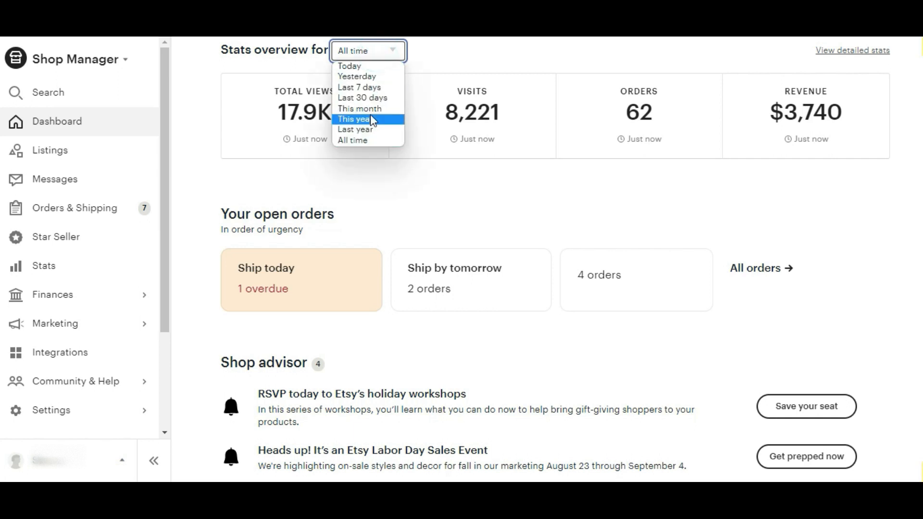
pyautogui.click(371, 98)
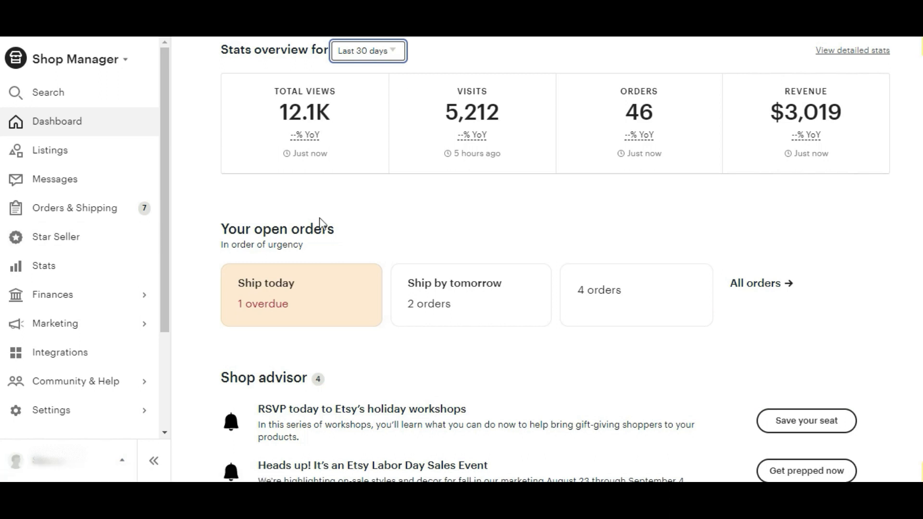
# Step: Open the shipping settings and start creating a new shipping profile
pyautogui.click(62, 413)
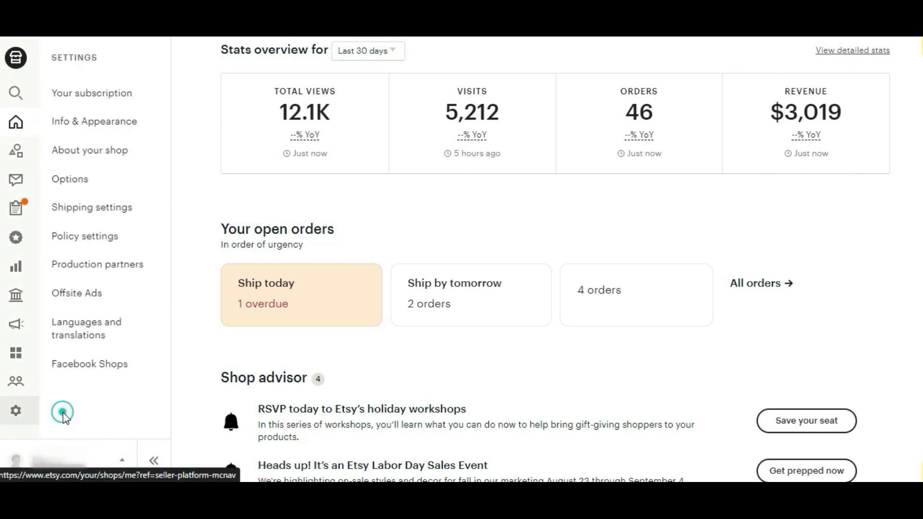
pyautogui.click(116, 216)
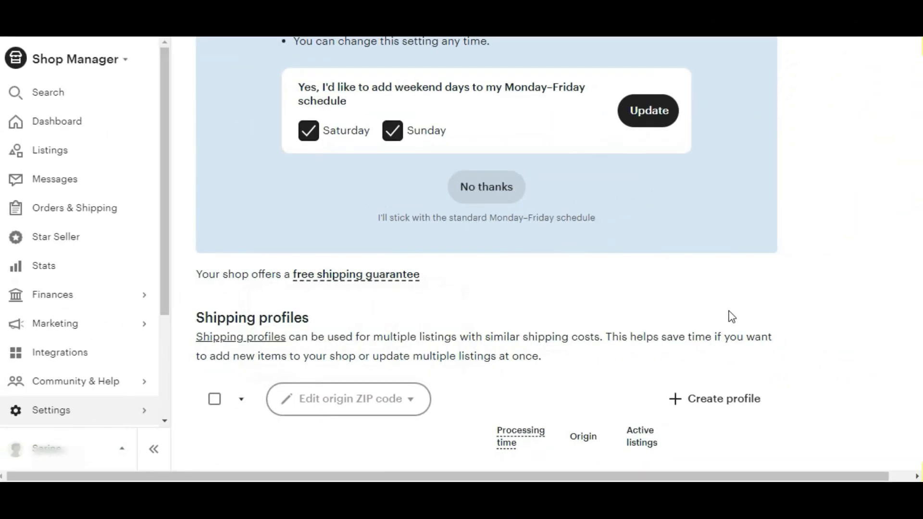
pyautogui.click(745, 413)
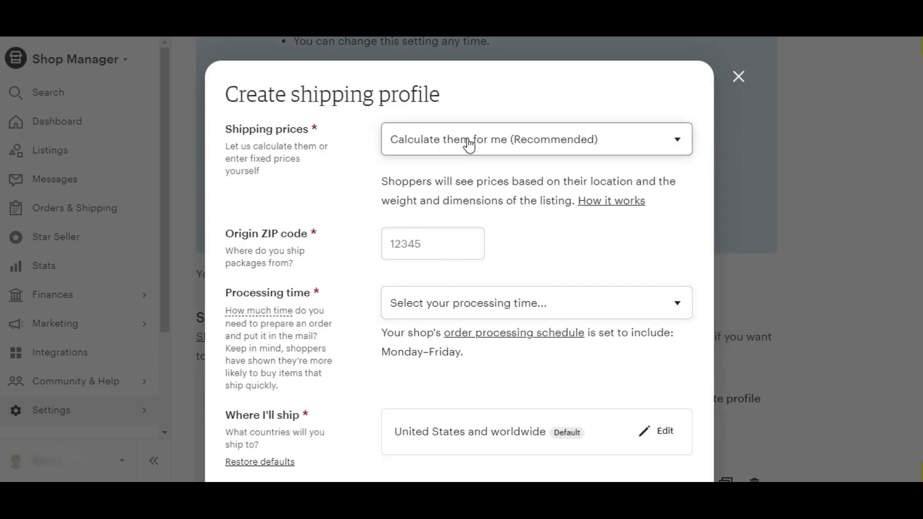
# Step: Set the shipping prices option to I'll enter fixed prices manually
pyautogui.click(629, 152)
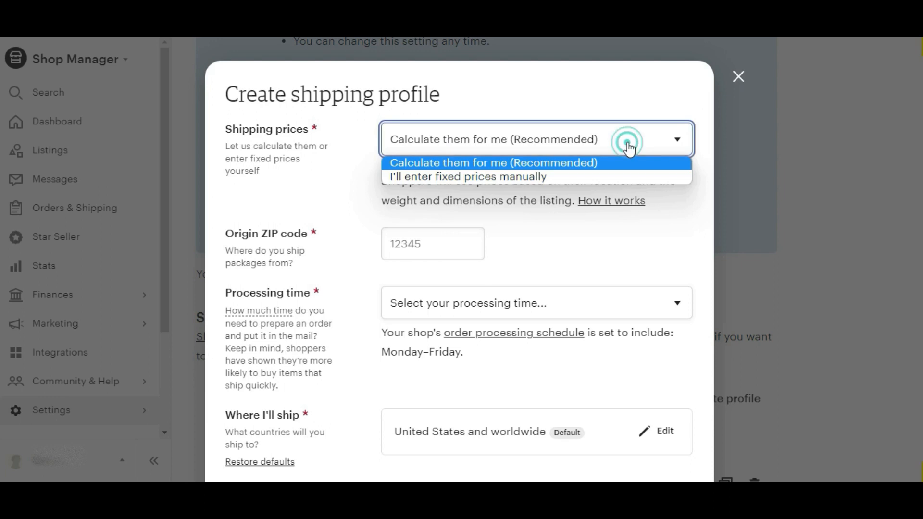
pyautogui.click(423, 178)
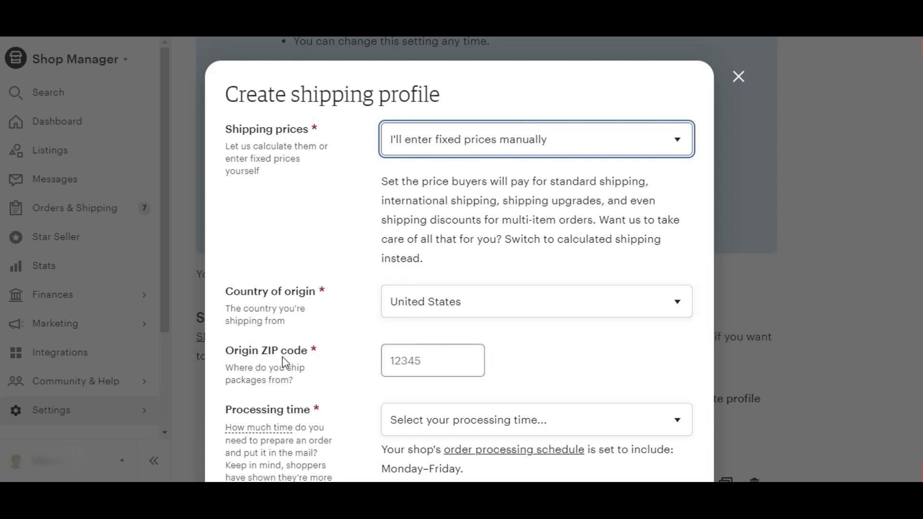
# Step: Enter 10001 as the origin ZIP code
pyautogui.click(426, 359)
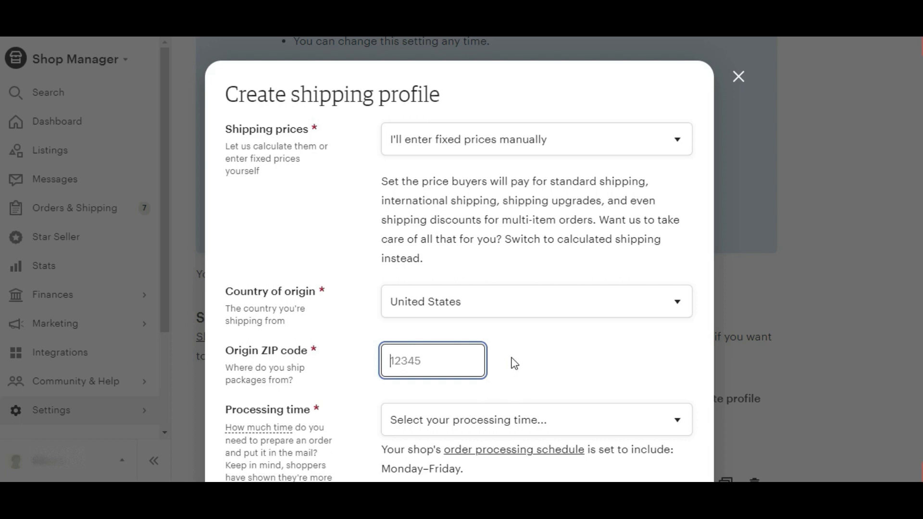
pyautogui.write('10001')
pyautogui.click(539, 362)
pyautogui.scroll(-4, 494, 373)
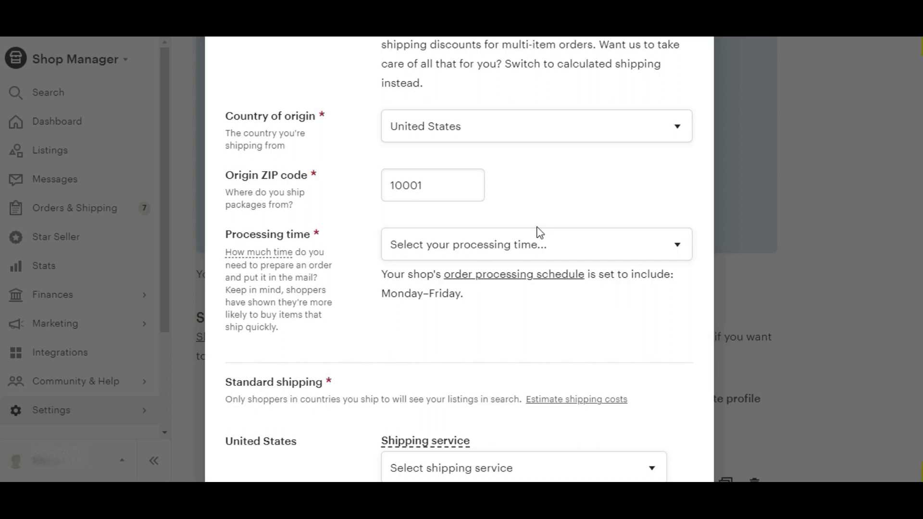
# Step: Set the processing time to 1-3 days
pyautogui.click(436, 244)
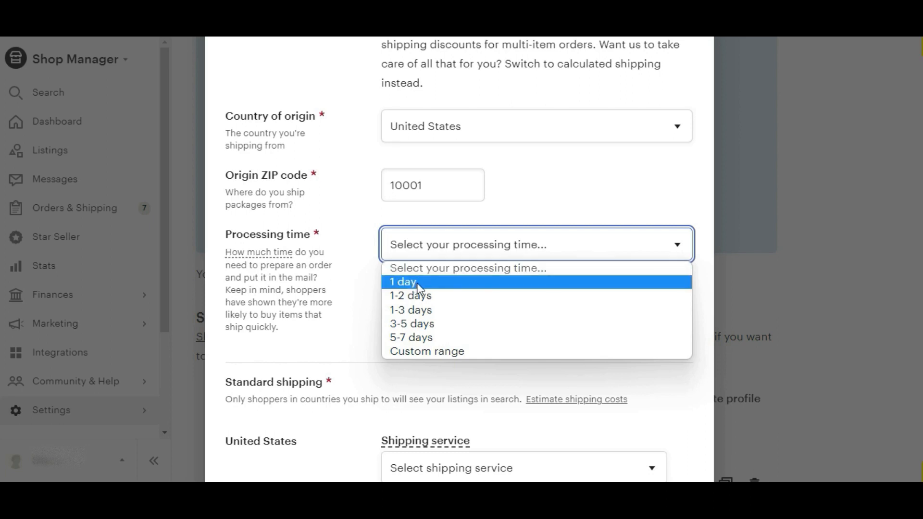
pyautogui.click(429, 310)
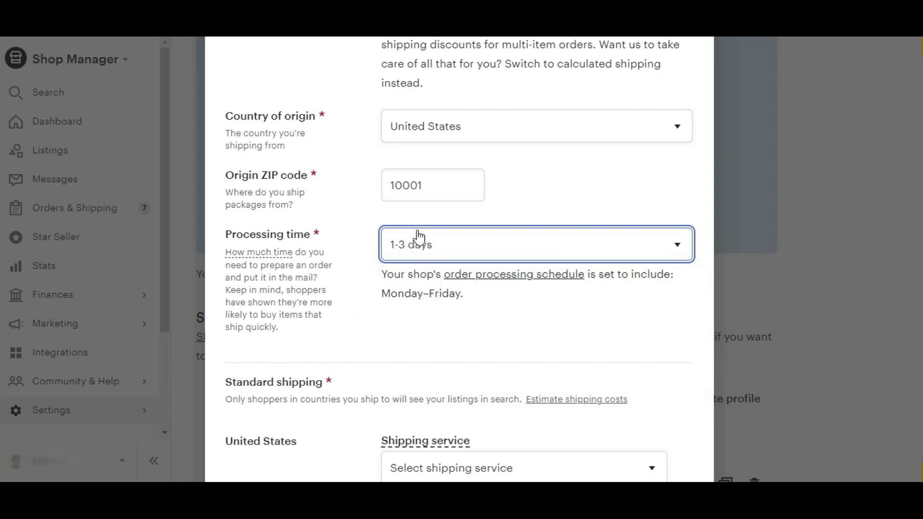
# Step: Change the country of origin to Australia
pyautogui.scroll(-4, 248, 248)
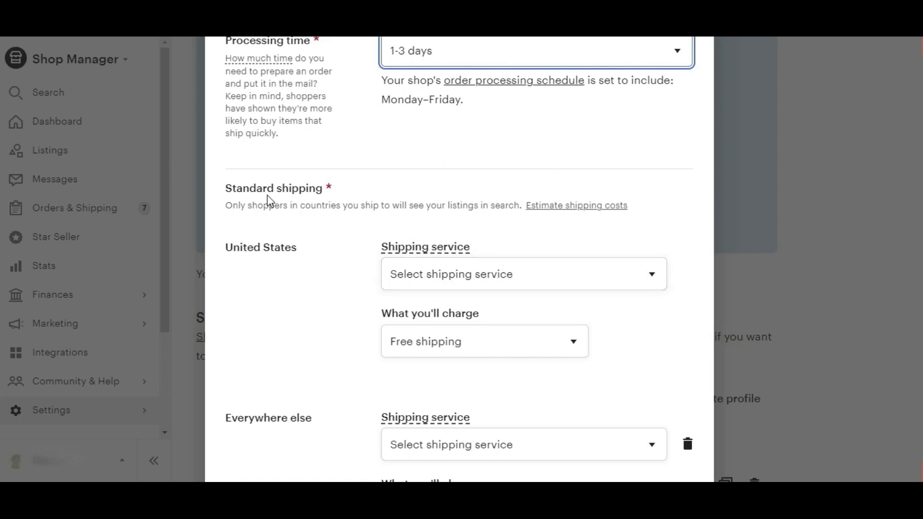
pyautogui.scroll(7, 255, 201)
pyautogui.click(446, 275)
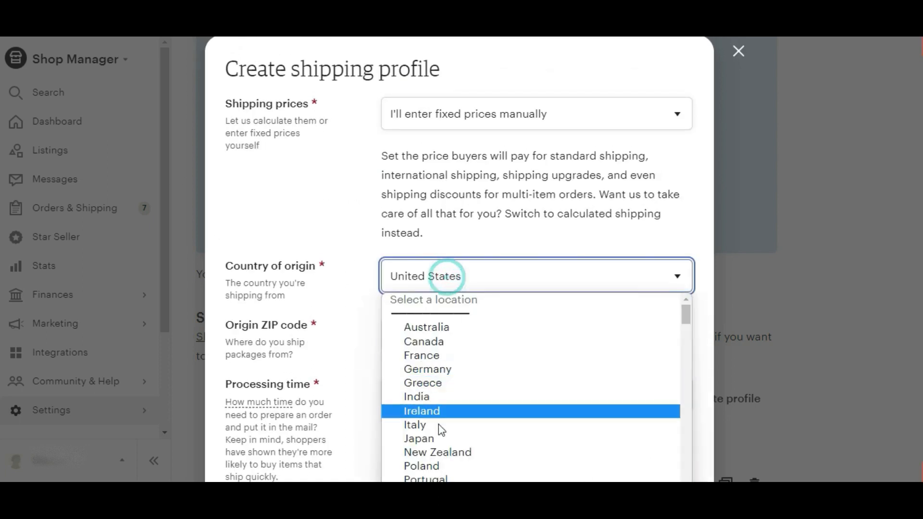
pyautogui.click(437, 326)
pyautogui.scroll(-7, 395, 294)
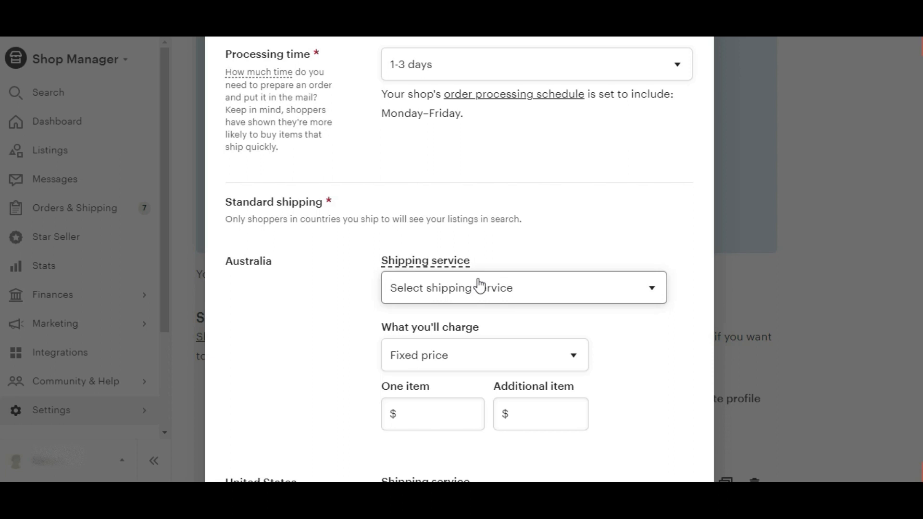
pyautogui.scroll(-6, 311, 220)
pyautogui.scroll(7, 313, 224)
pyautogui.scroll(5, 316, 228)
# Step: Set the country of origin back to United States and re-enter the origin ZIP code
pyautogui.click(495, 302)
pyautogui.scroll(-1, 476, 231)
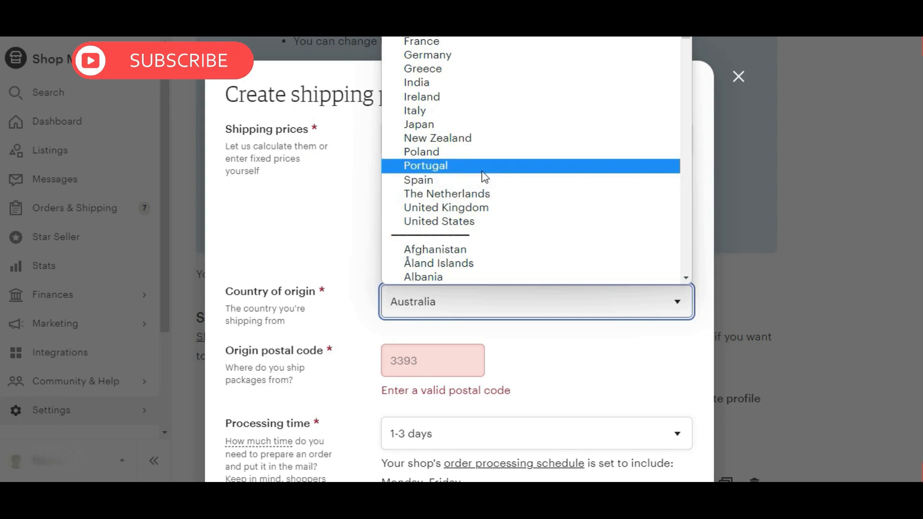
pyautogui.click(476, 221)
pyautogui.click(451, 356)
pyautogui.write('1000')
# Step: Choose Other as the shipping service for United States standard shipping
pyautogui.scroll(-7, 480, 312)
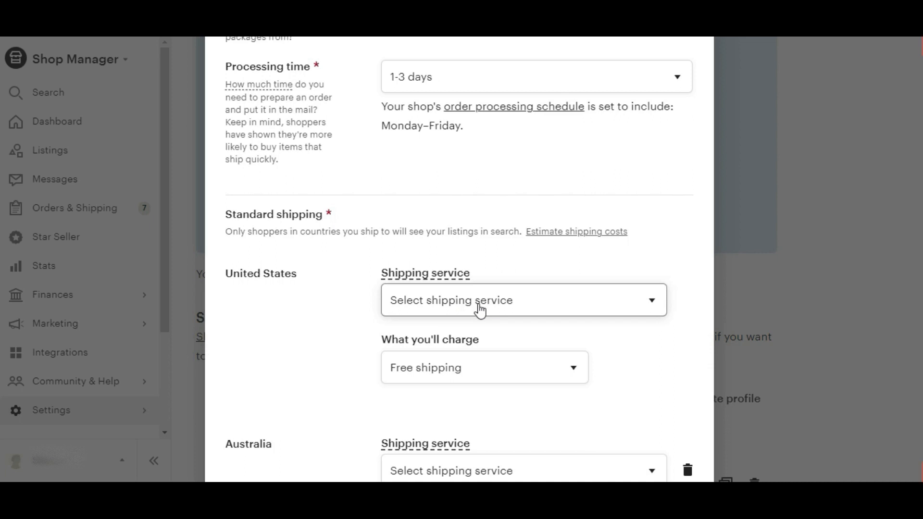
pyautogui.click(478, 303)
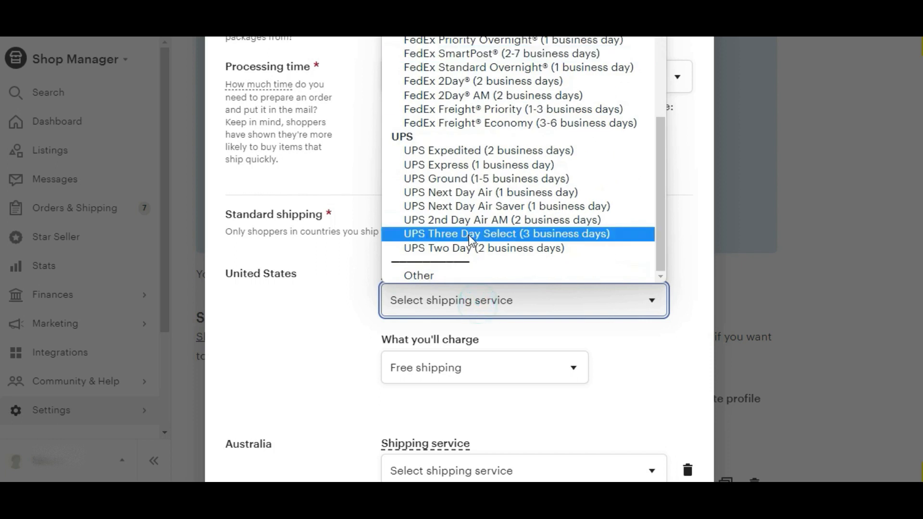
pyautogui.click(456, 275)
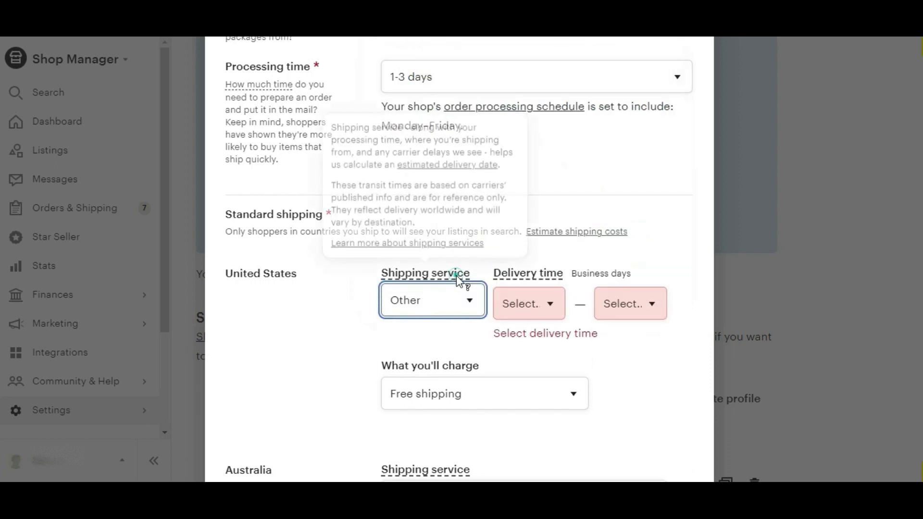
# Step: Set the United States delivery time to 7–15 business days
pyautogui.click(531, 317)
pyautogui.click(641, 320)
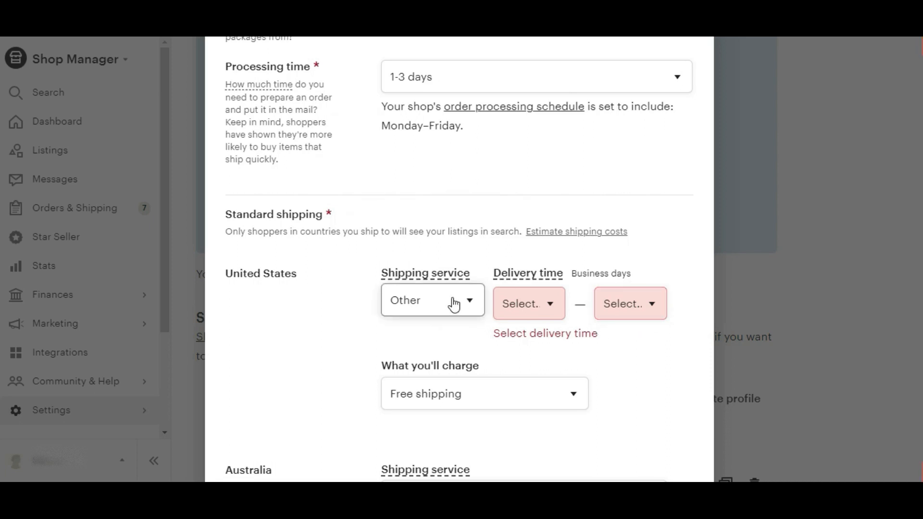
pyautogui.click(524, 303)
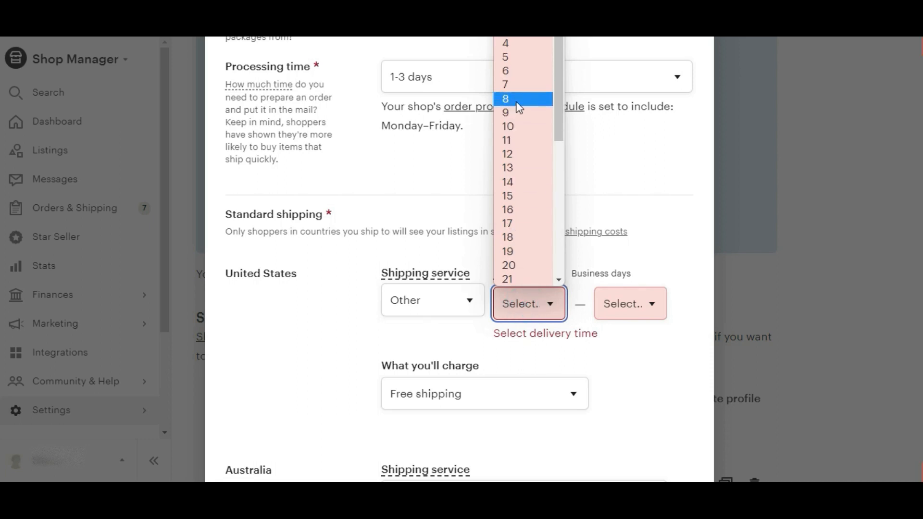
pyautogui.click(518, 99)
pyautogui.click(504, 108)
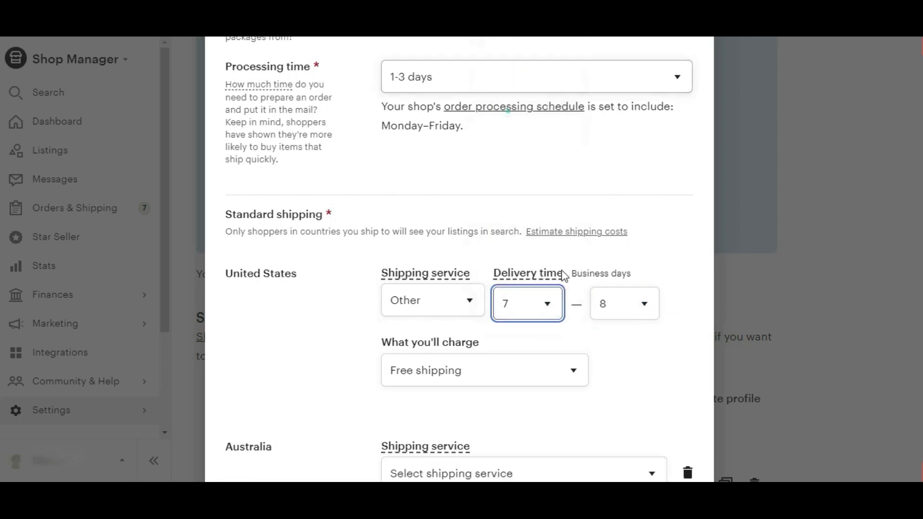
pyautogui.click(615, 315)
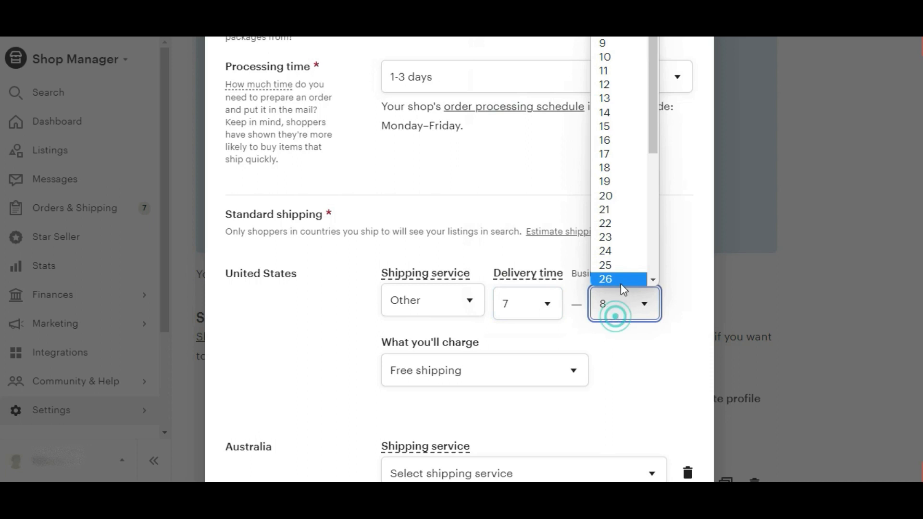
pyautogui.click(621, 124)
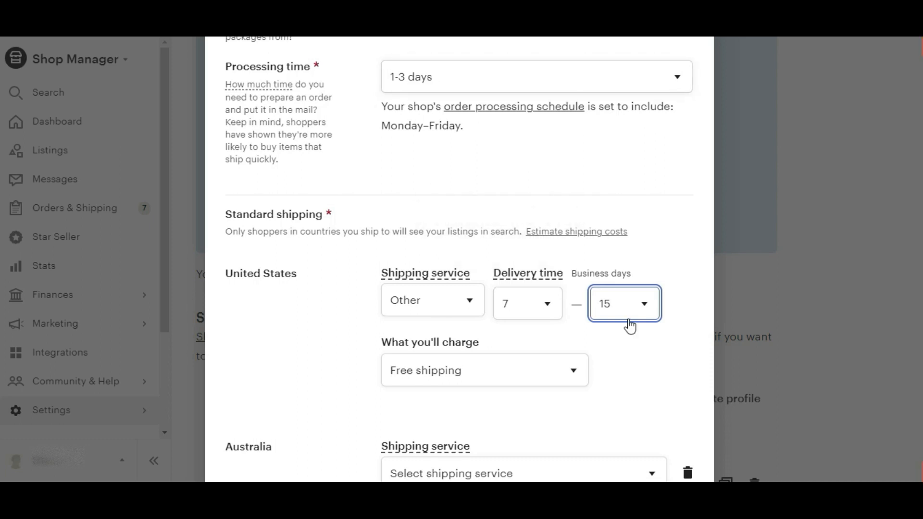
# Step: Switch the United States charge to Fixed price and back to Free shipping
pyautogui.scroll(-7, 630, 327)
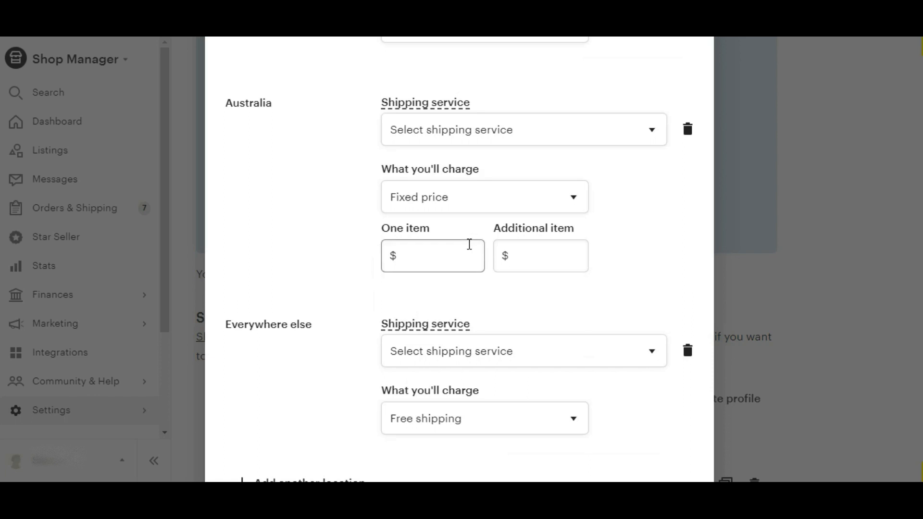
pyautogui.scroll(7, 903, 200)
pyautogui.scroll(-1, 903, 200)
pyautogui.scroll(-1, 517, 323)
pyautogui.click(517, 295)
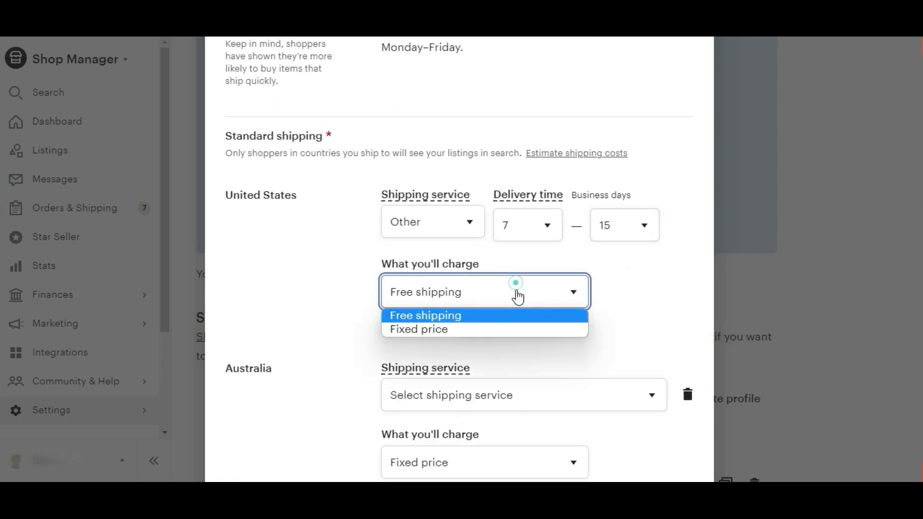
pyautogui.click(469, 330)
pyautogui.click(474, 295)
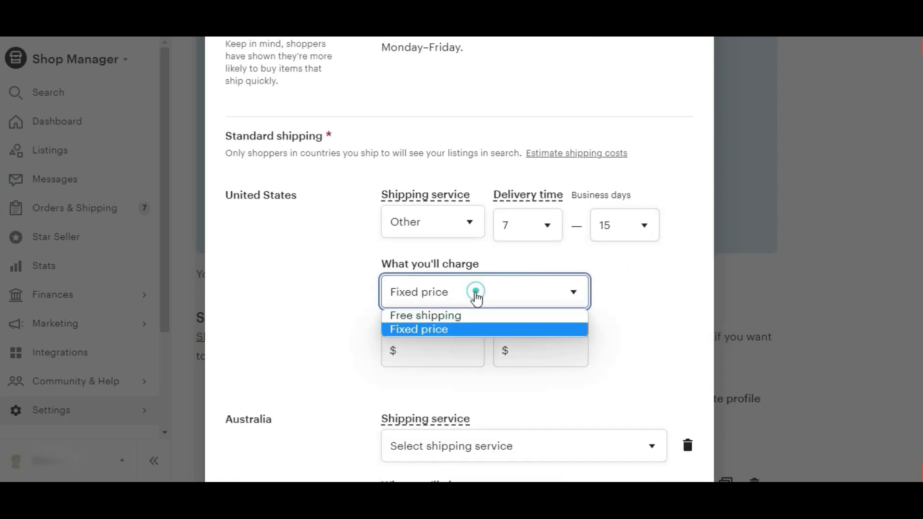
pyautogui.click(445, 317)
# Step: Set the United States charge to Fixed price with $10 for one item
pyautogui.click(470, 294)
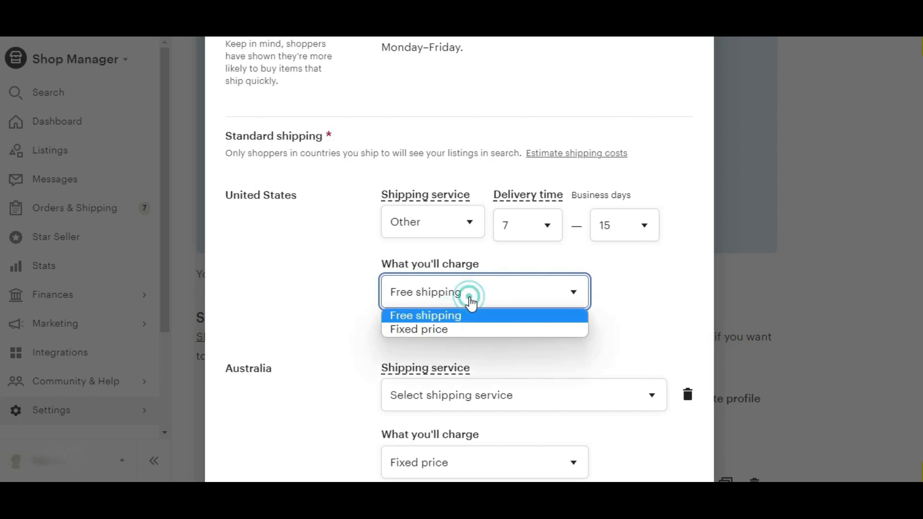
pyautogui.click(427, 330)
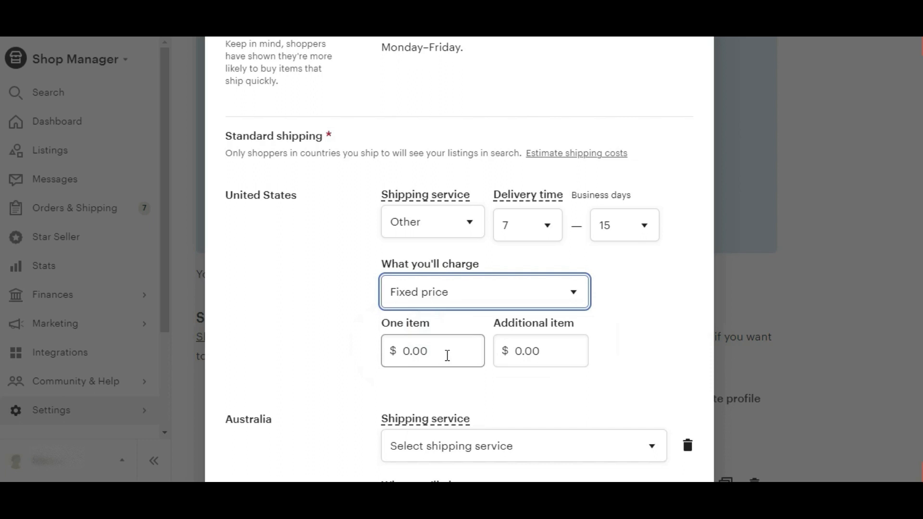
pyautogui.click(445, 351)
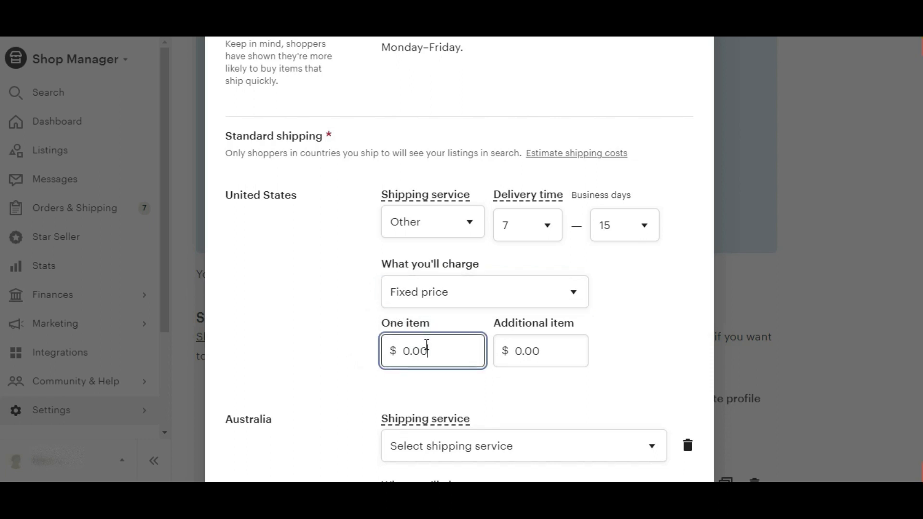
pyautogui.doubleClick(403, 355)
pyautogui.write('10')
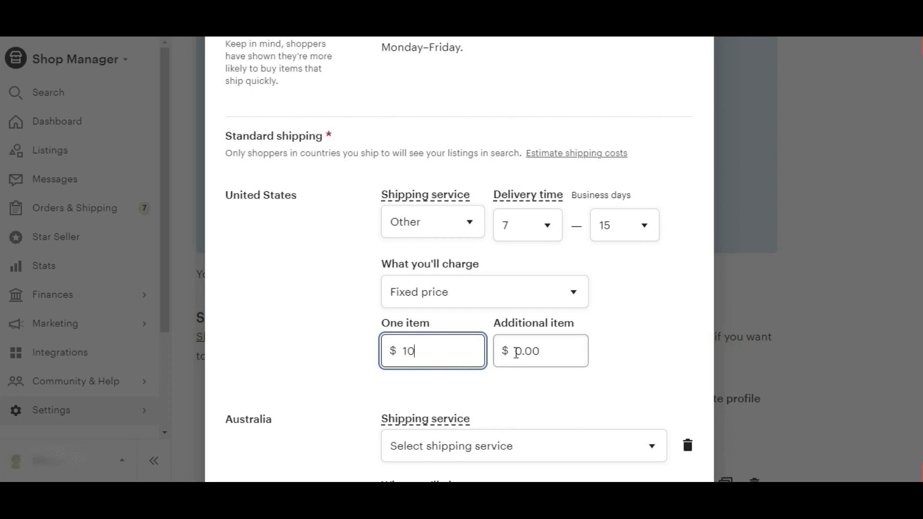
# Step: Set the additional item price for United States to $5
pyautogui.click(551, 351)
pyautogui.moveTo(546, 351); pyautogui.dragTo(514, 356)
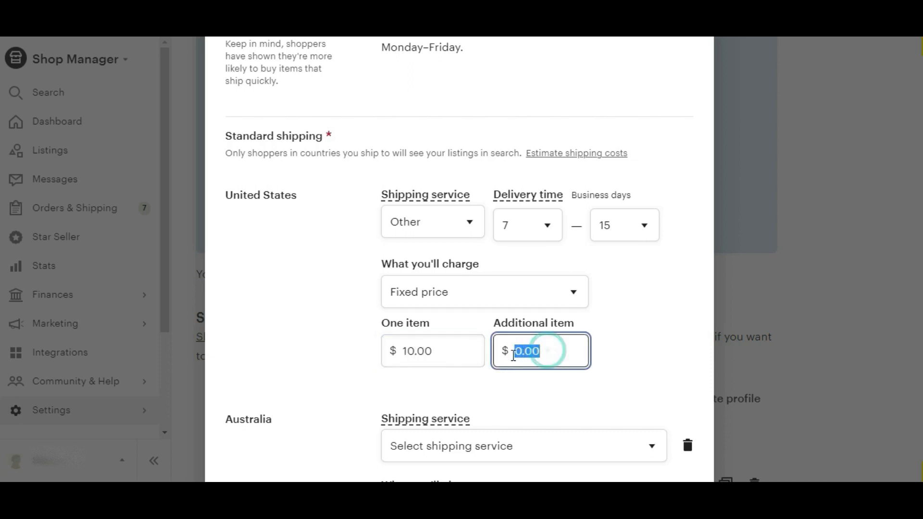
pyautogui.write('5')
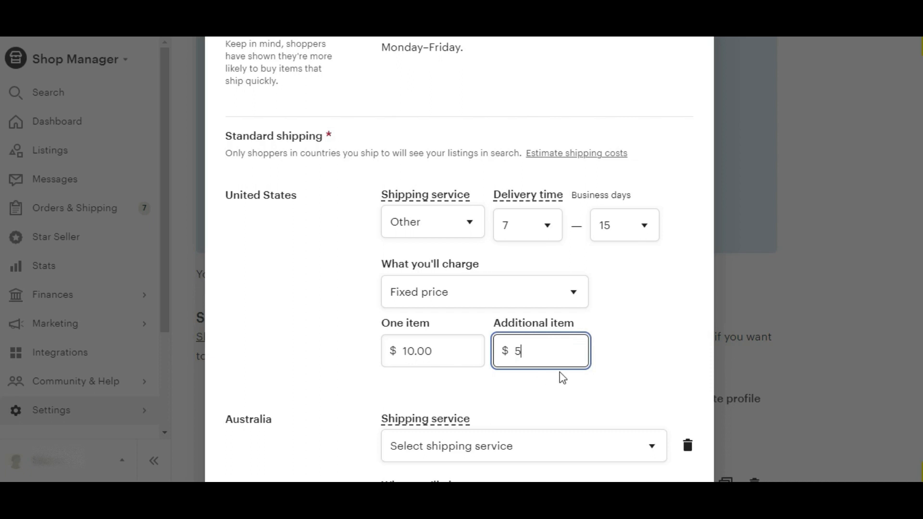
pyautogui.click(613, 354)
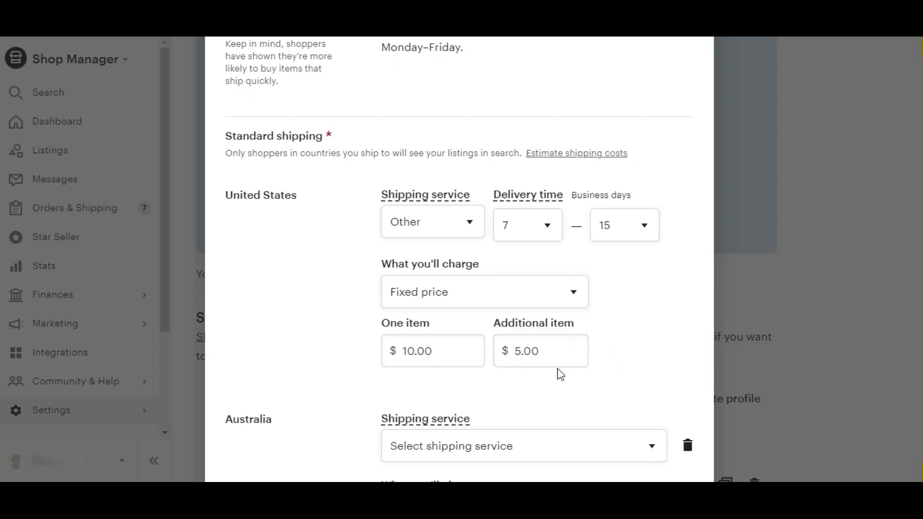
pyautogui.click(531, 349)
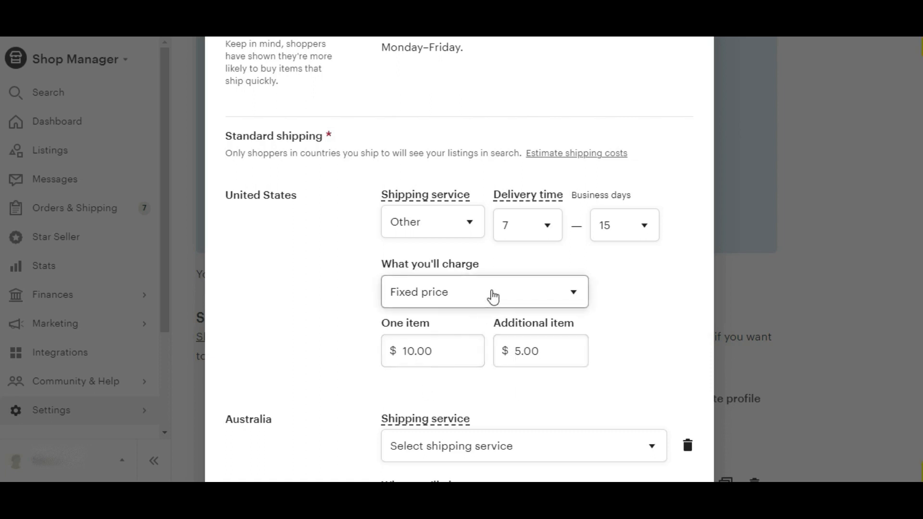
# Step: Set the United States charge back to Free shipping
pyautogui.click(494, 293)
pyautogui.click(464, 317)
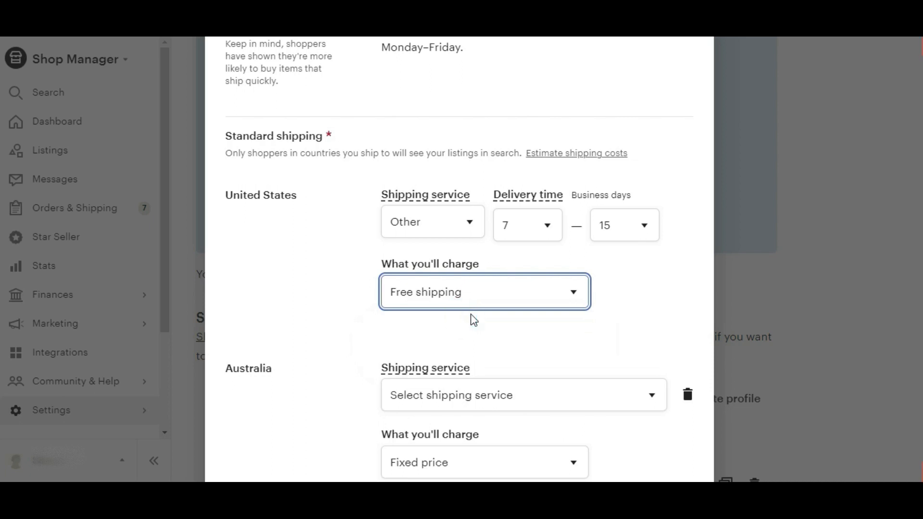
# Step: Remove the Australia shipping location from the profile
pyautogui.scroll(-3, 268, 285)
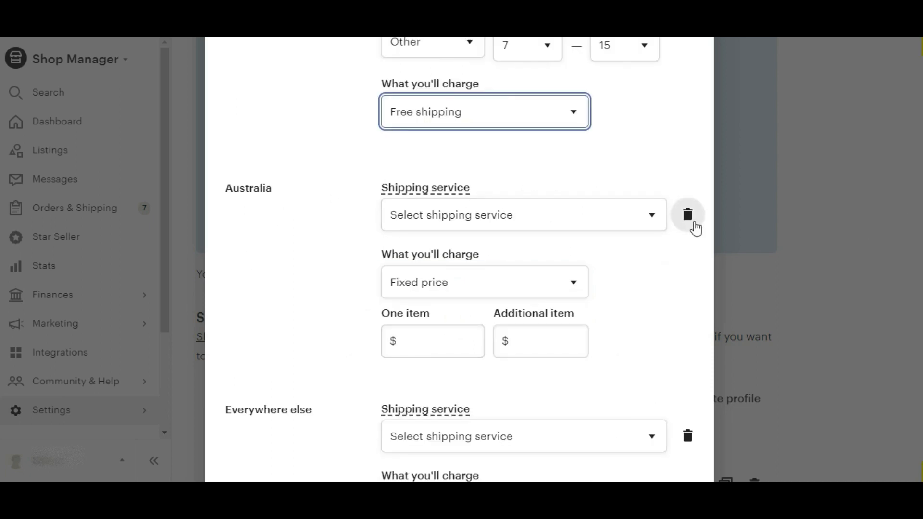
pyautogui.click(694, 223)
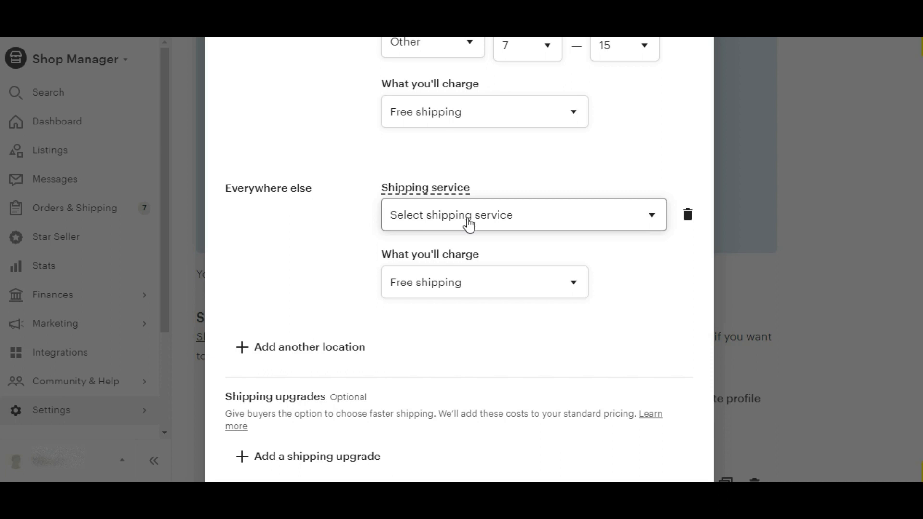
# Step: Set the Everywhere else shipping service to Other
pyautogui.click(469, 225)
pyautogui.scroll(-4, 427, 476)
pyautogui.click(428, 480)
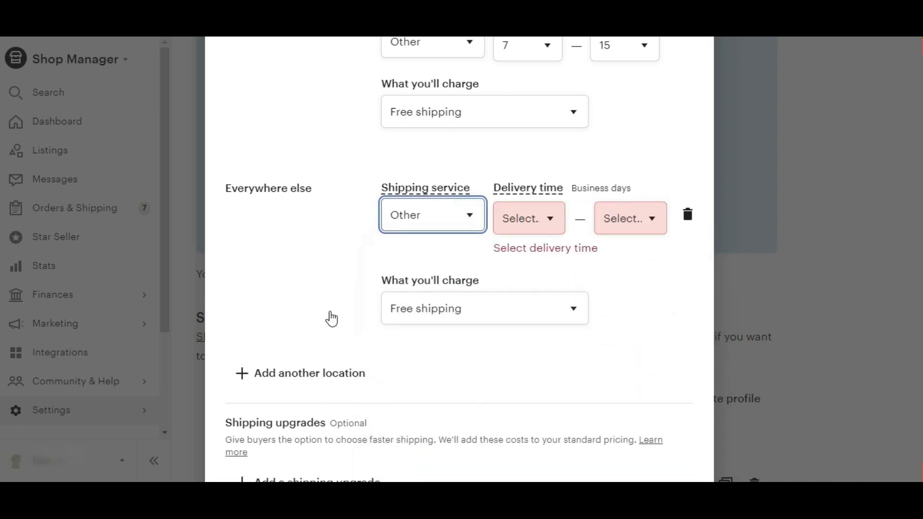
# Step: Set the Everywhere else delivery time to 12 – 20 business days
pyautogui.click(553, 221)
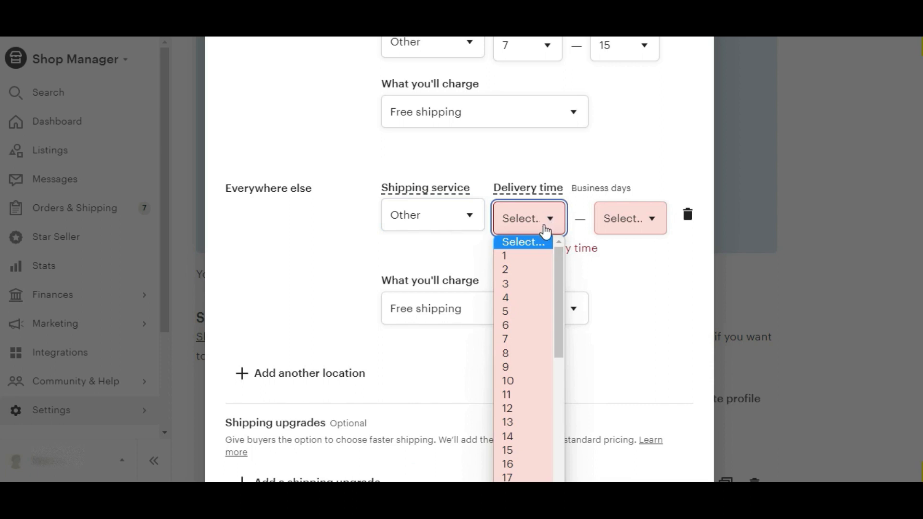
pyautogui.click(519, 408)
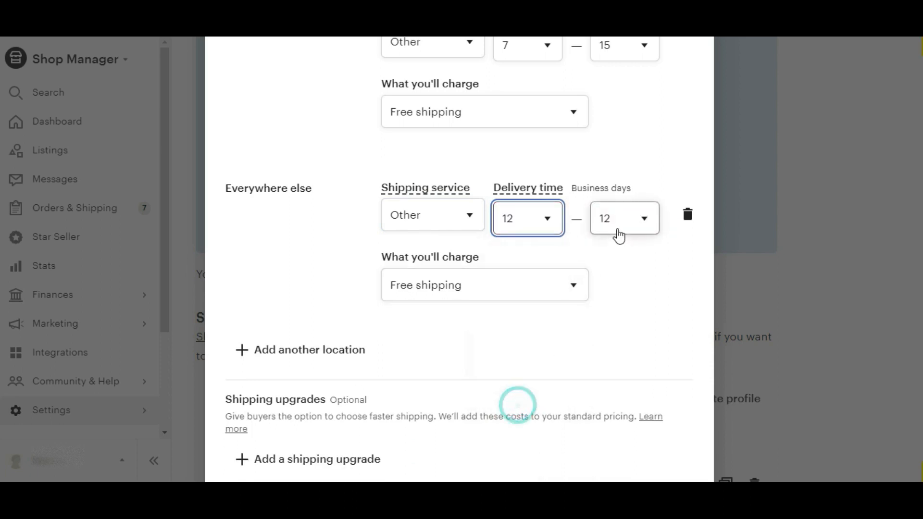
pyautogui.click(619, 227)
pyautogui.click(619, 339)
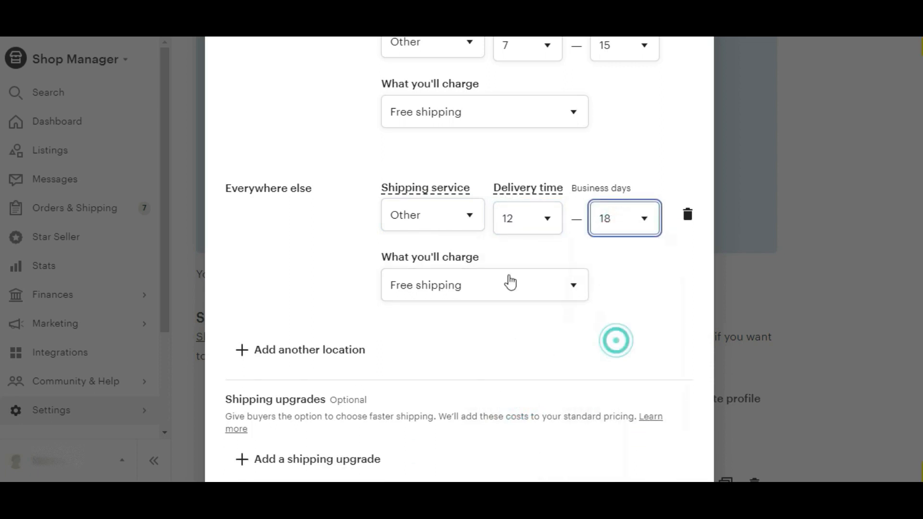
pyautogui.click(627, 220)
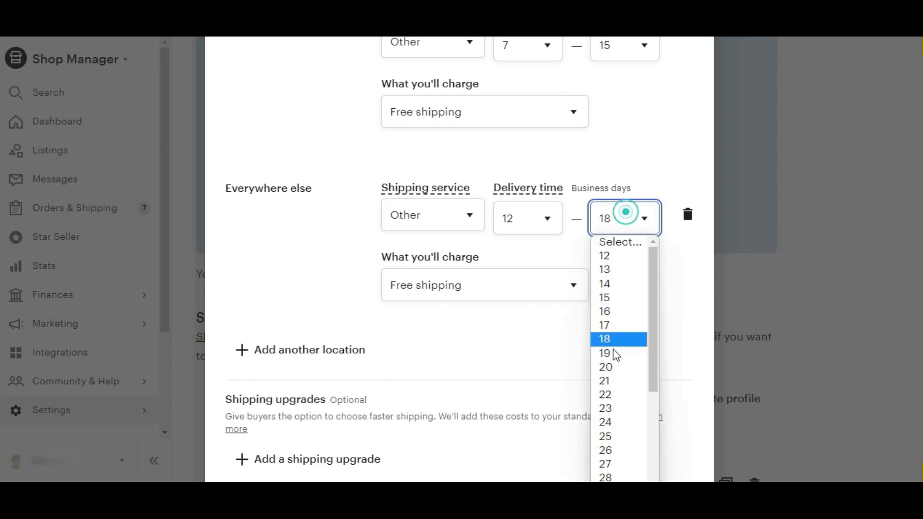
pyautogui.click(609, 371)
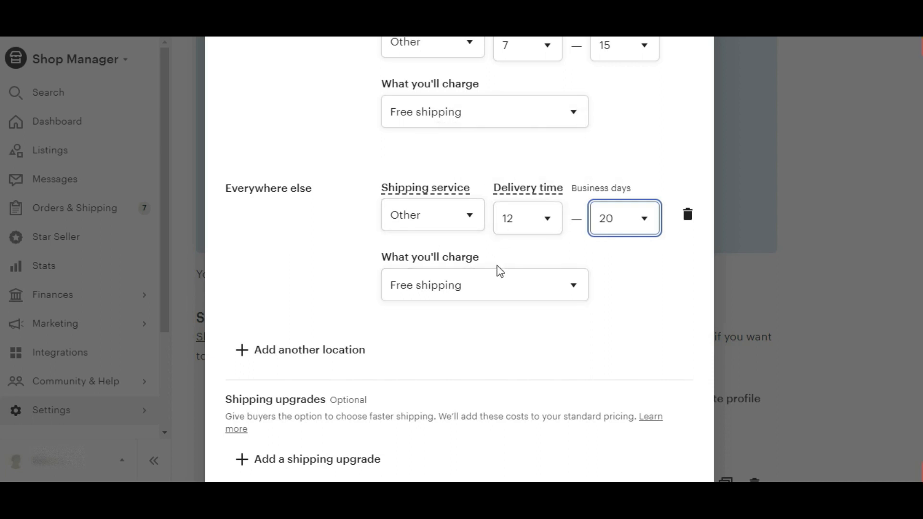
# Step: Name the profile CJ Shipping Profile and save it
pyautogui.scroll(-4, 499, 271)
pyautogui.click(465, 362)
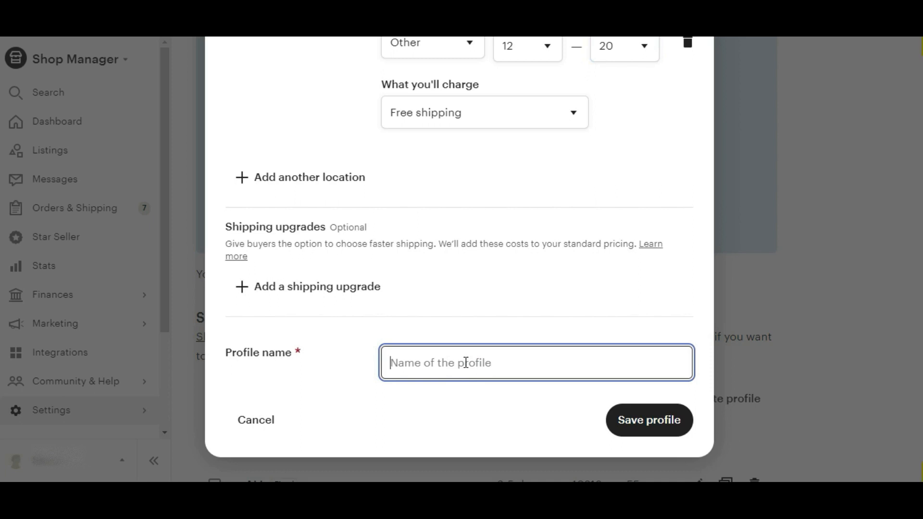
pyautogui.write('CJ')
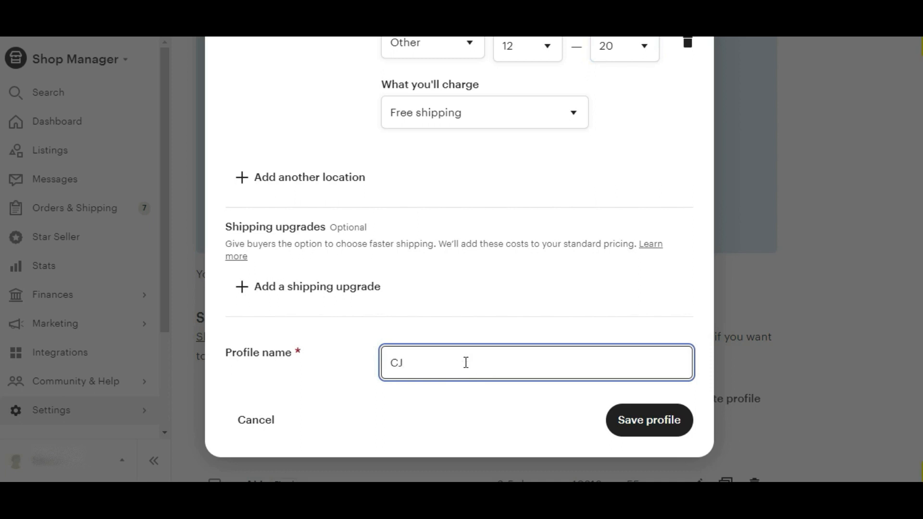
pyautogui.write(' Shipping Profile')
pyautogui.click(635, 424)
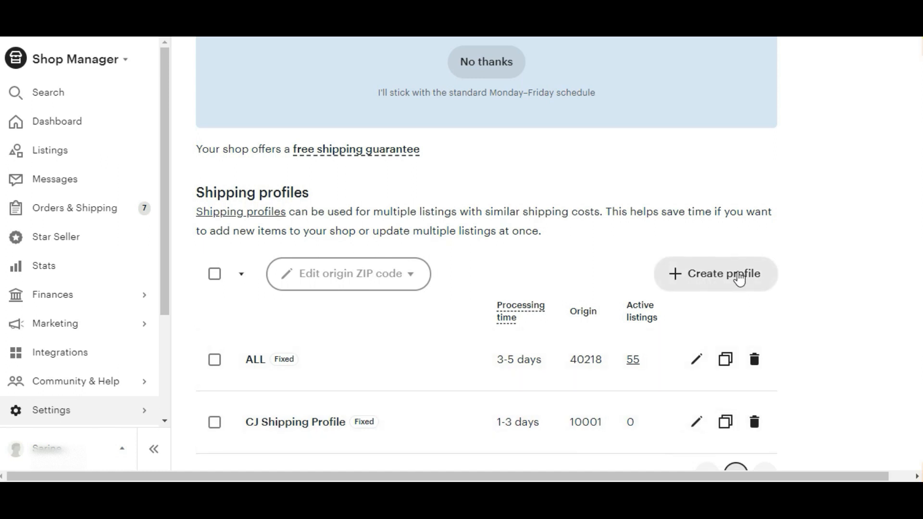
# Step: Start another shipping profile with shipping prices entered manually as fixed prices
pyautogui.click(735, 275)
pyautogui.click(480, 139)
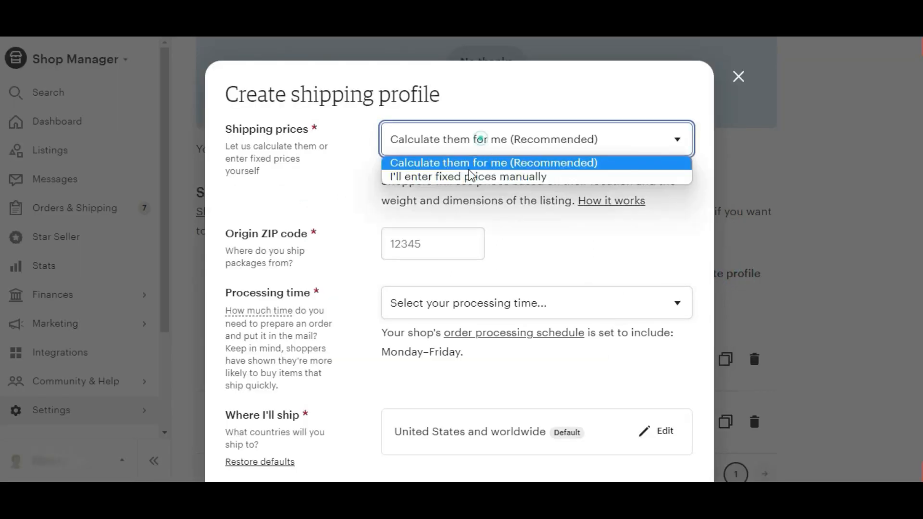
pyautogui.click(478, 181)
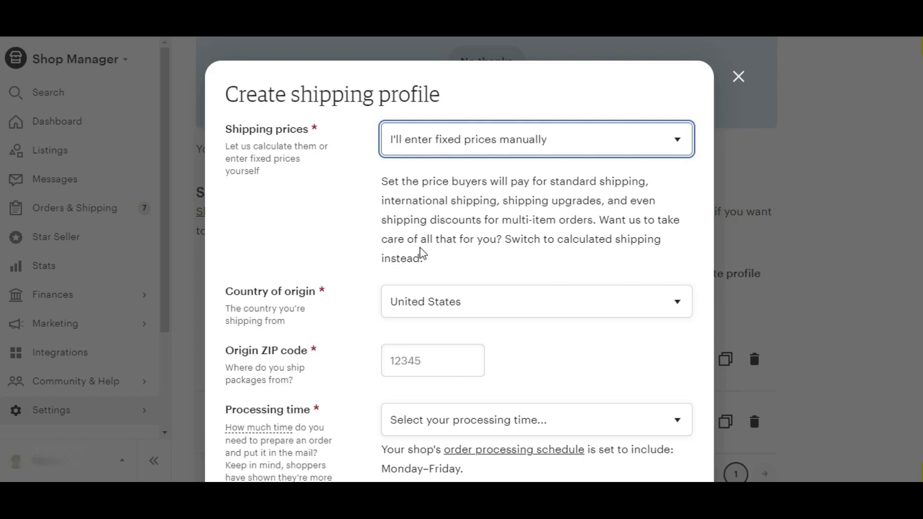
# Step: Set the origin ZIP code to 10001
pyautogui.scroll(-1, 483, 308)
pyautogui.scroll(-5, 481, 303)
pyautogui.scroll(6, 428, 358)
pyautogui.click(425, 364)
pyautogui.write('1')
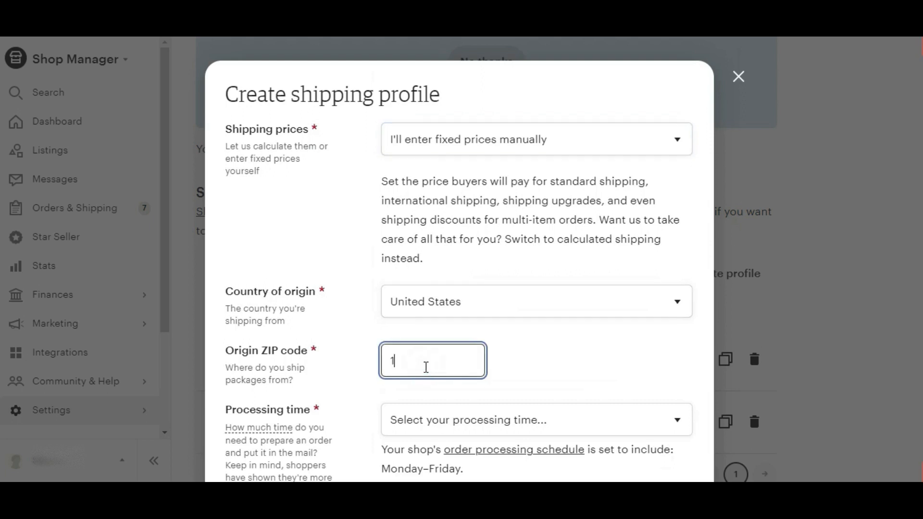
pyautogui.write('0001')
# Step: Set the processing time to 1-2 days
pyautogui.scroll(-3, 457, 288)
pyautogui.click(476, 243)
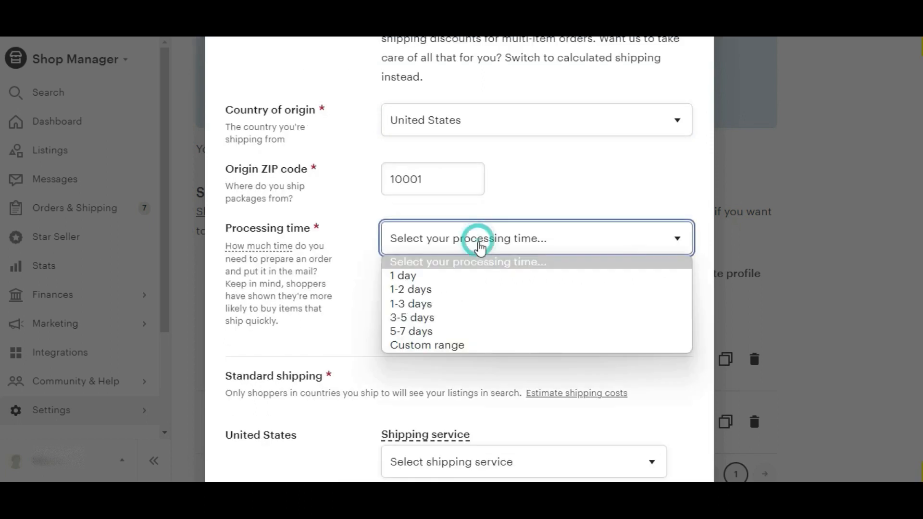
pyautogui.click(457, 290)
# Step: Set the United States shipping service to USPS Priority Mail (1-3 business days)
pyautogui.scroll(-4, 592, 272)
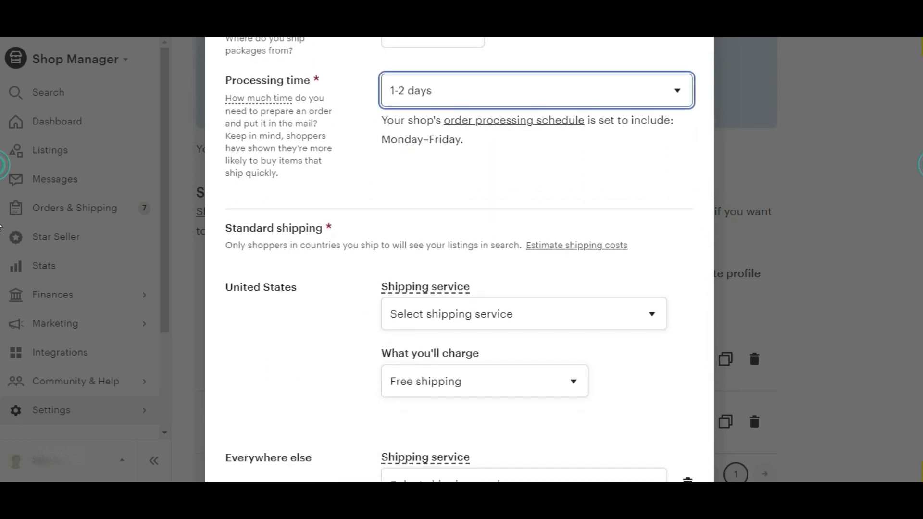
pyautogui.click(470, 268)
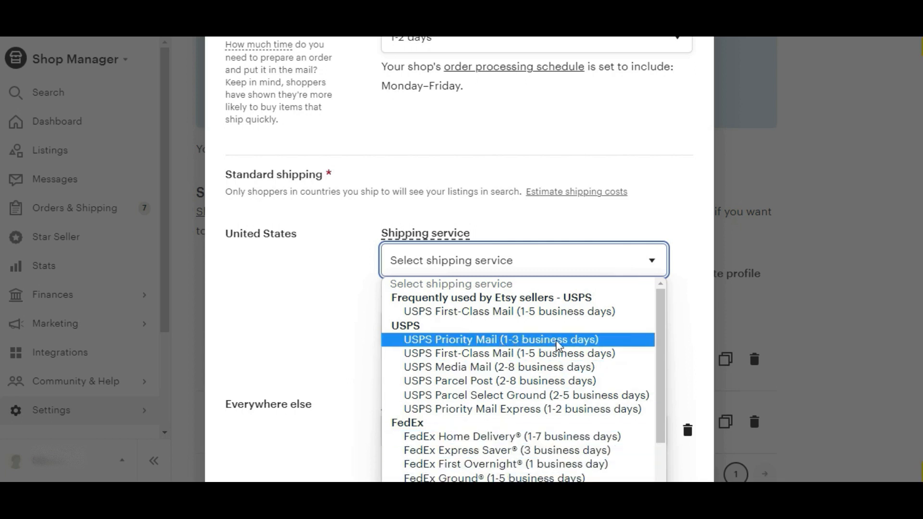
pyautogui.click(593, 337)
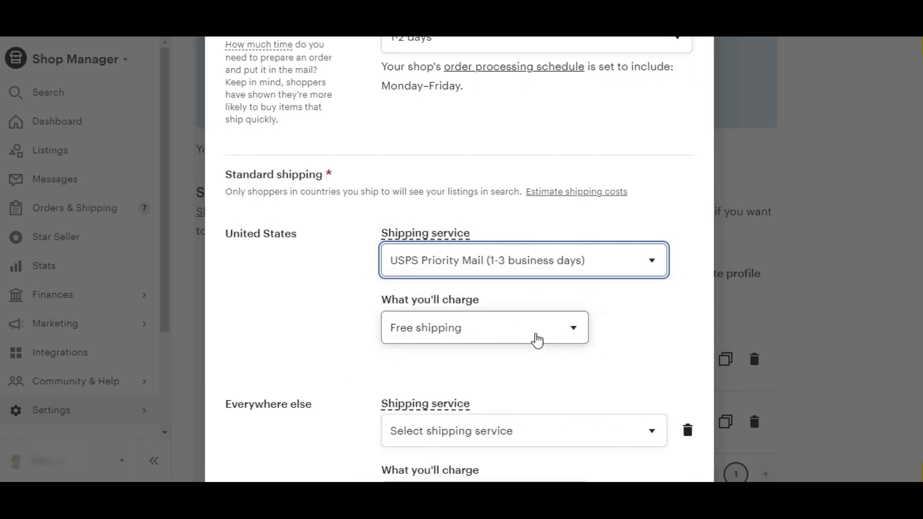
# Step: Switch the United States charge to Fixed price and back to Free shipping
pyautogui.click(537, 340)
pyautogui.click(484, 366)
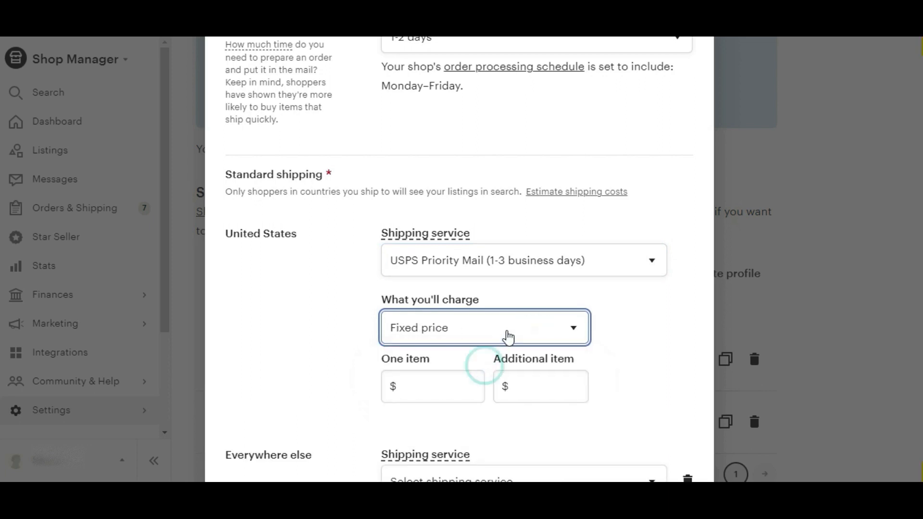
pyautogui.click(508, 337)
pyautogui.click(483, 351)
# Step: Set the Everywhere else shipping service to USPS Priority Mail International (6-10 business days)
pyautogui.scroll(-5, 435, 292)
pyautogui.scroll(5, 375, 276)
pyautogui.scroll(-5, 274, 241)
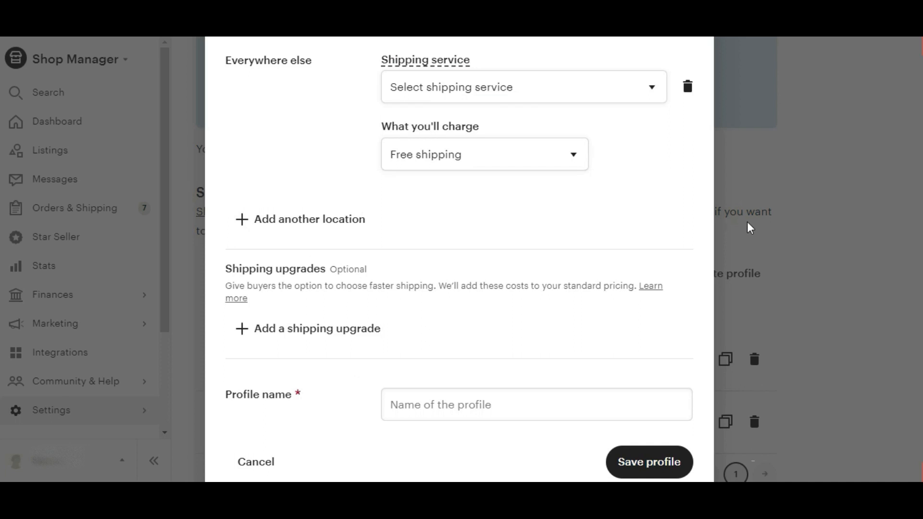
pyautogui.scroll(3, 353, 239)
pyautogui.click(494, 245)
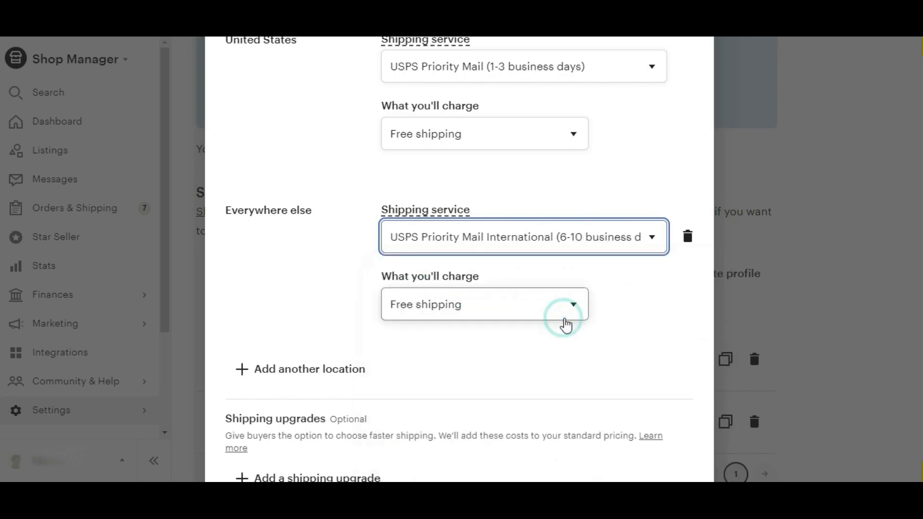
# Step: Name the profile Amazon Shipping Profile and save it
pyautogui.scroll(-2, 1, 384)
pyautogui.scroll(-2, 1, 384)
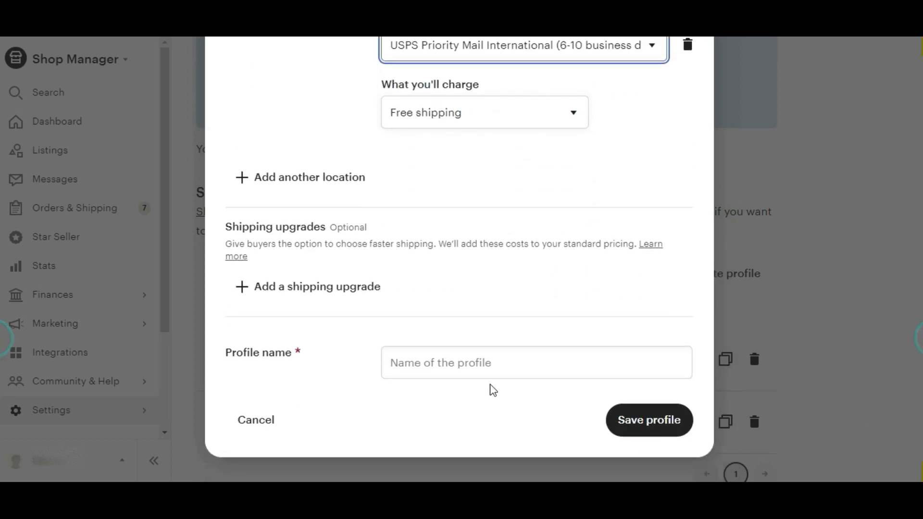
pyautogui.click(448, 363)
pyautogui.write('A')
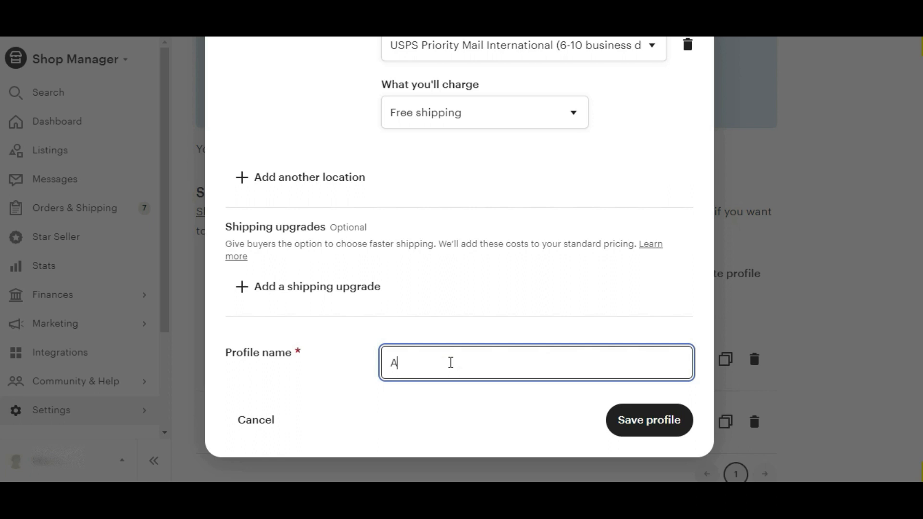
pyautogui.write('mazon Shipping Profile')
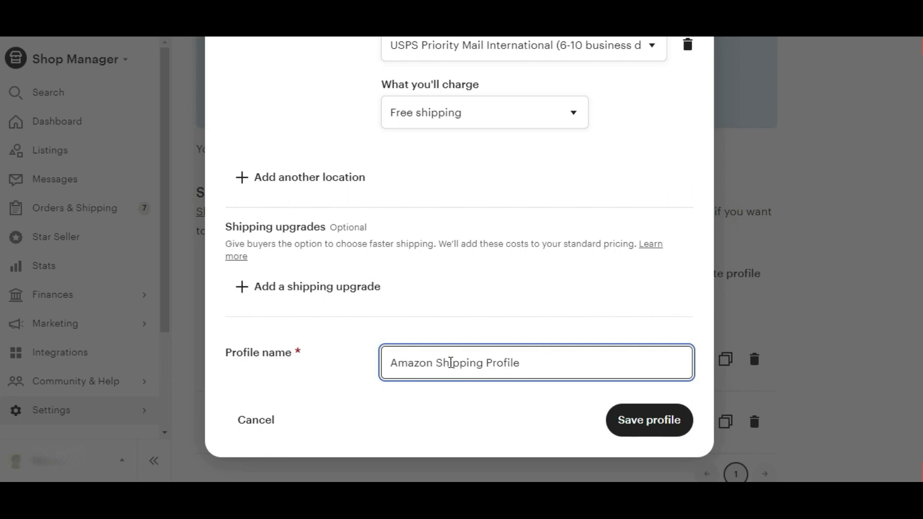
pyautogui.click(648, 419)
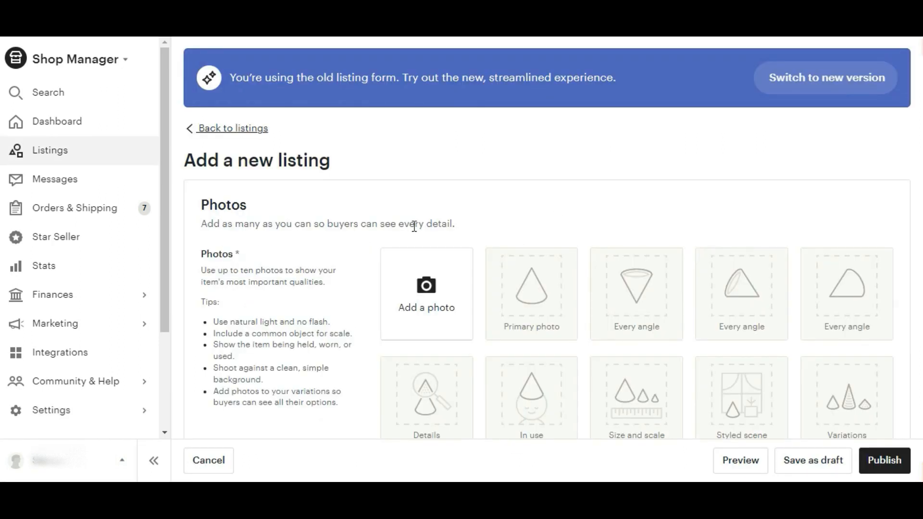
# Step: Select CJ Shipping Profile as the shipping option in the new listing form
pyautogui.scroll(-15, 538, 261)
pyautogui.scroll(-15, 538, 261)
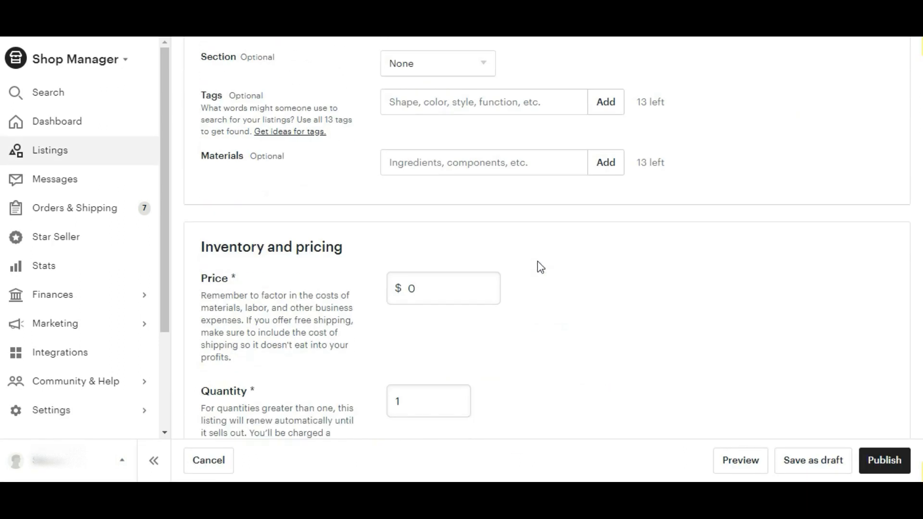
pyautogui.scroll(5, 537, 261)
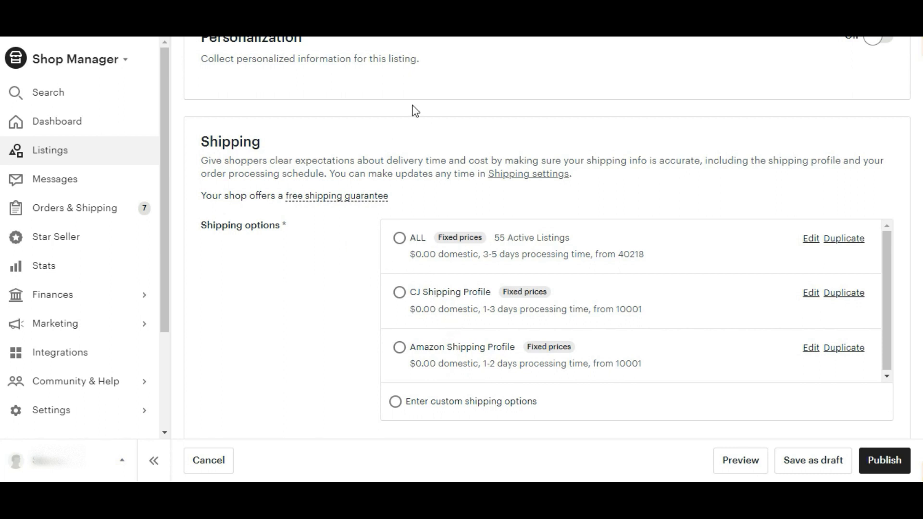
pyautogui.click(446, 299)
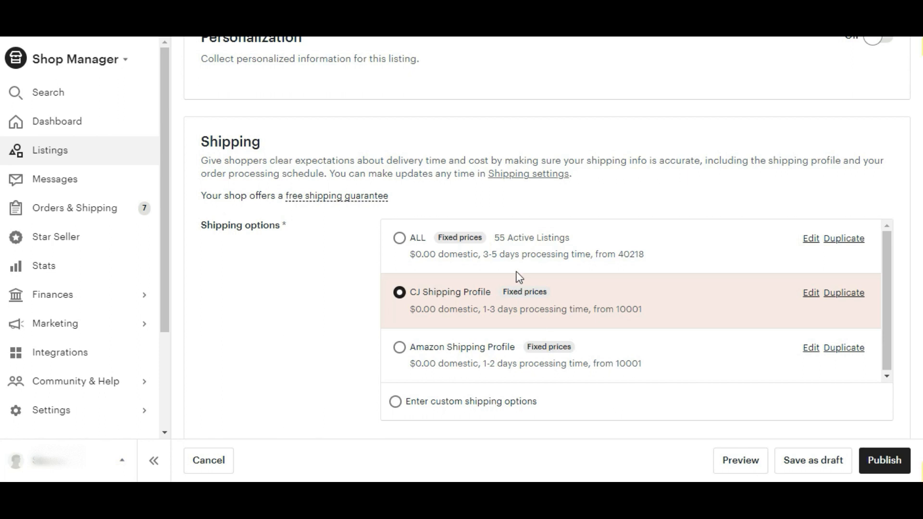
pyautogui.scroll(8, 519, 278)
pyautogui.scroll(8, 520, 278)
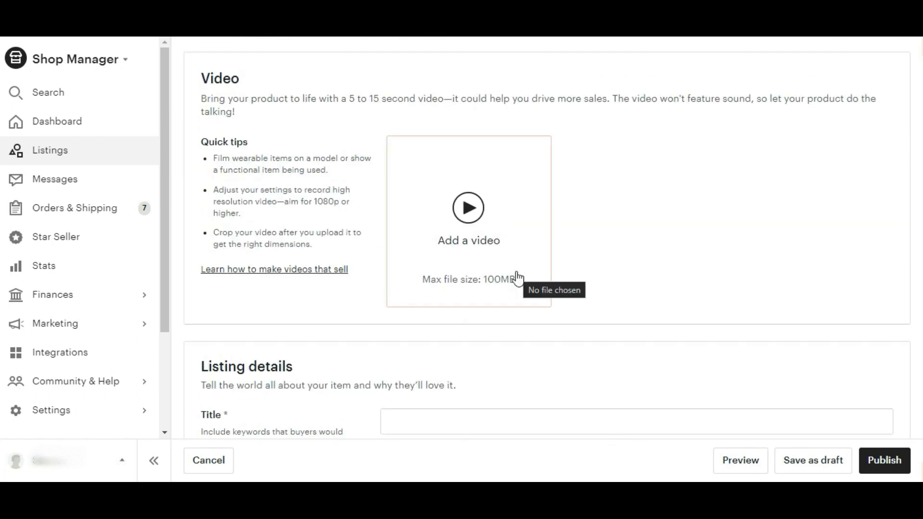